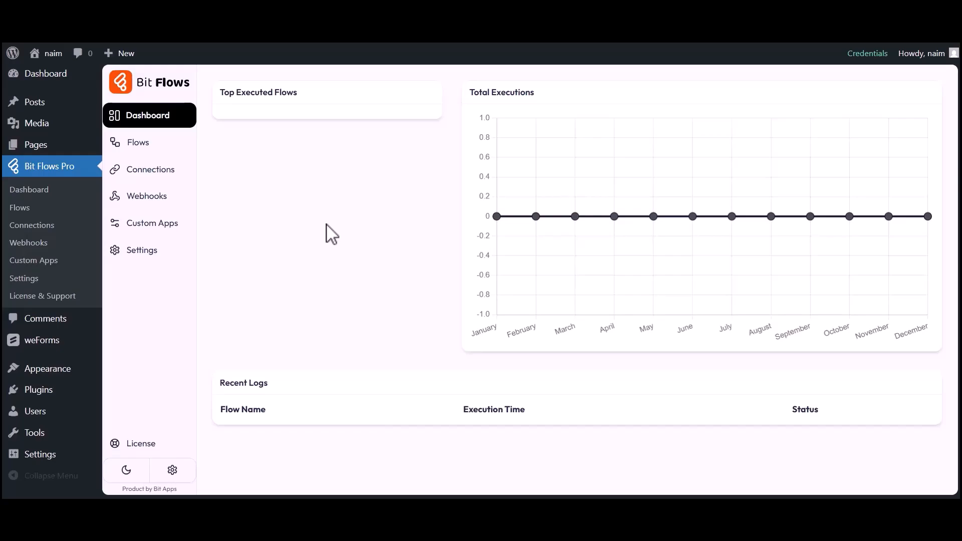
Create a blank flow titled "weForms to MailerCloud"
left_click(134, 143)
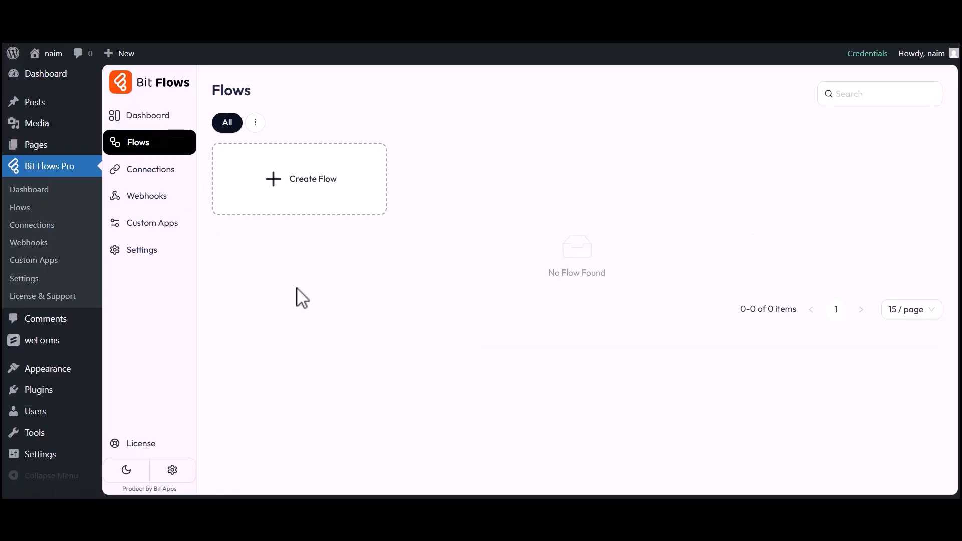
left_click(290, 187)
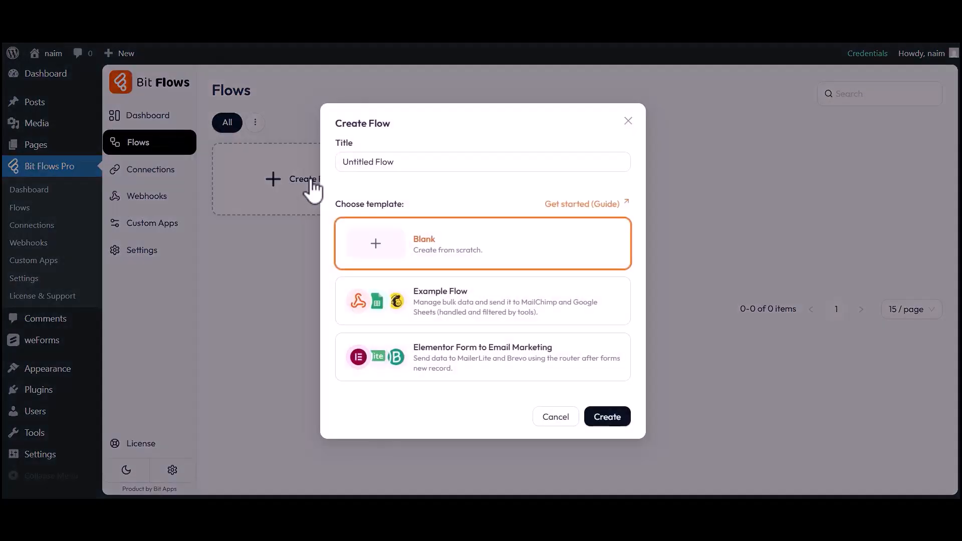
left_click_drag(343, 163, 391, 162)
type("weForms to MailerC")
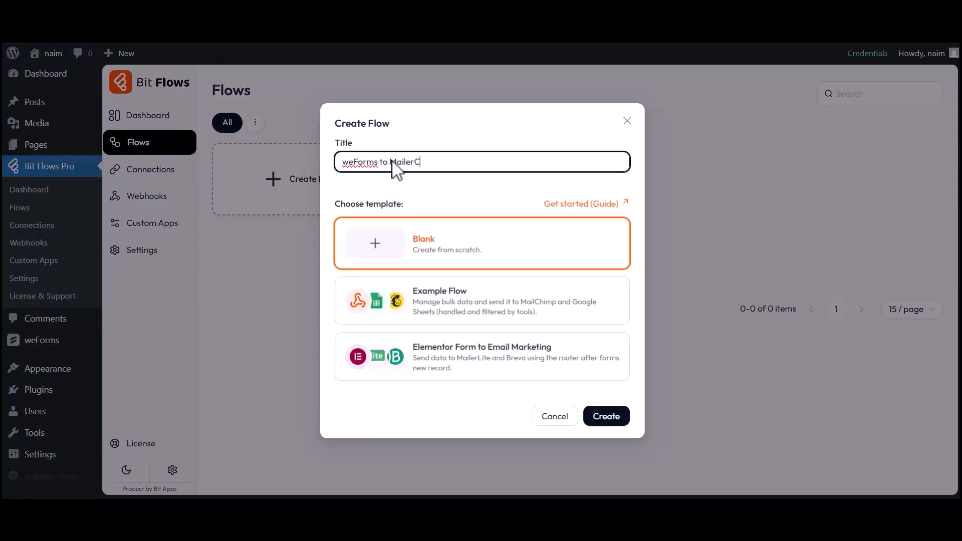
type("loud")
left_click(607, 417)
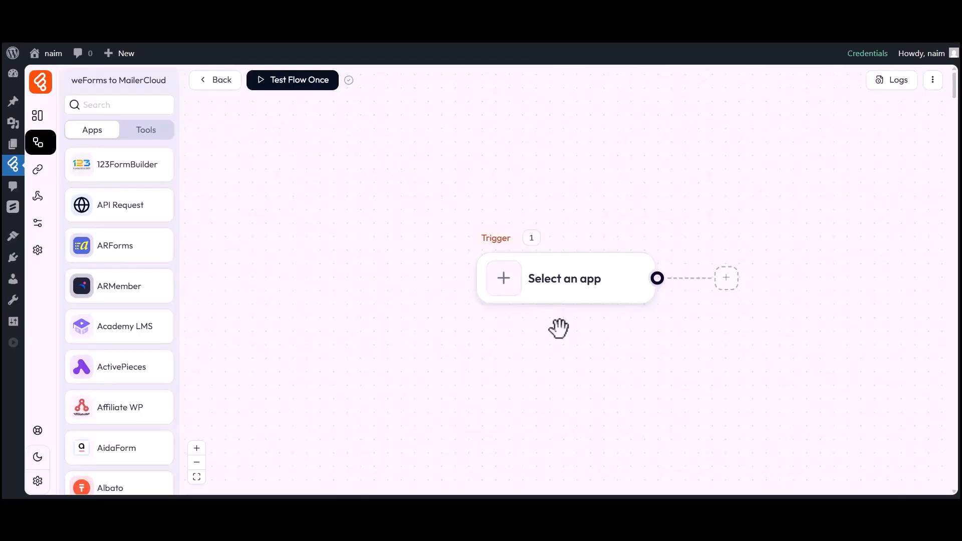
Set the flow's trigger to the weForms Form Submission event
left_click_drag(558, 328, 460, 325)
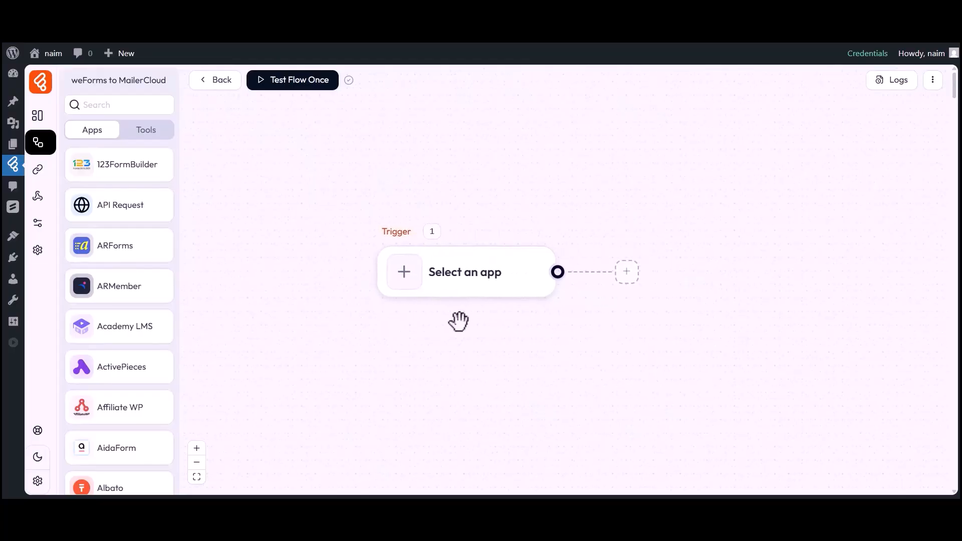
left_click(404, 274)
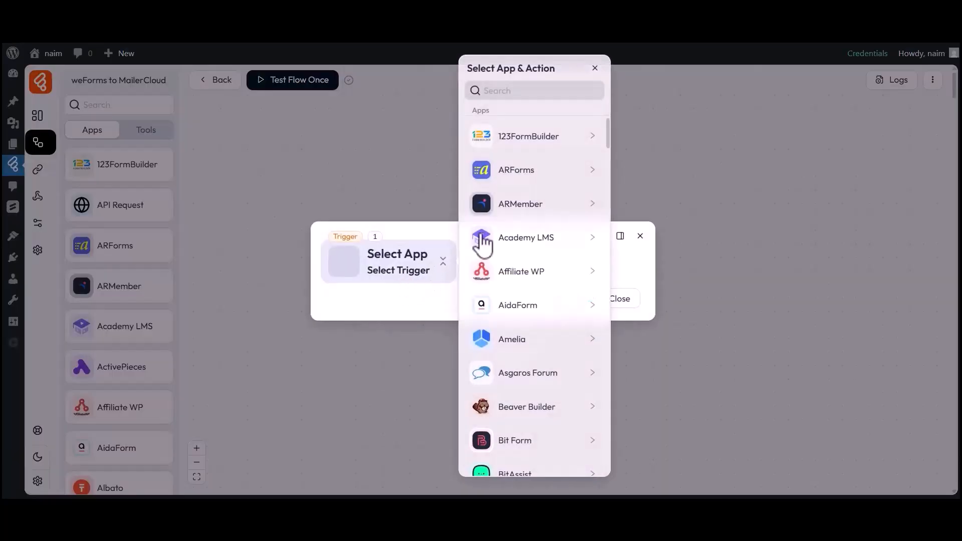
left_click(526, 94)
type("weForms")
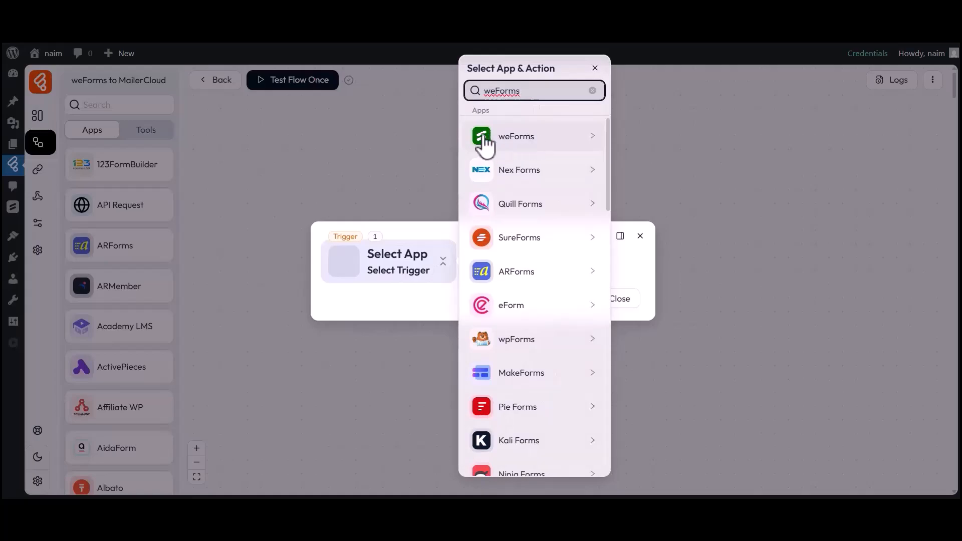
left_click(505, 142)
left_click(654, 145)
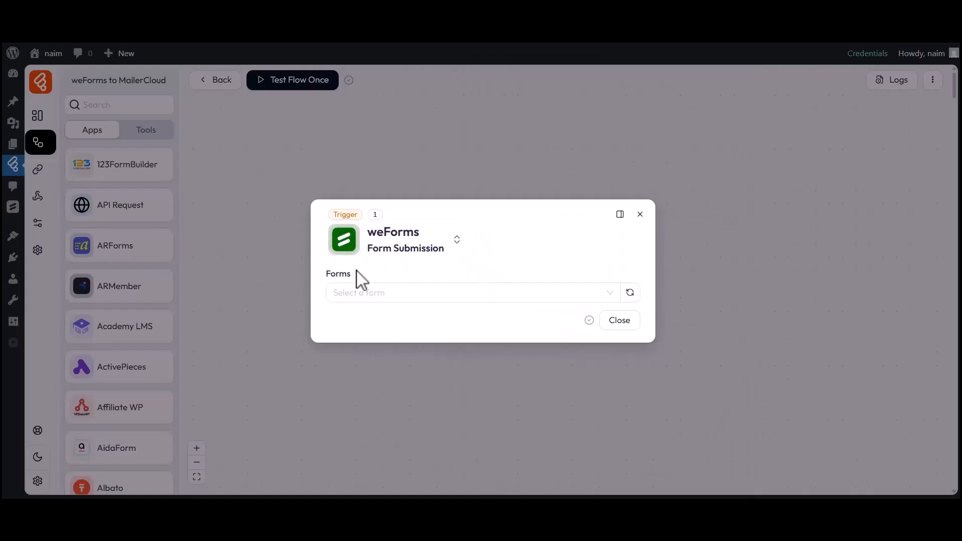
Choose "Simple Contact Form" as the trigger form and start listening for a response
left_click(362, 293)
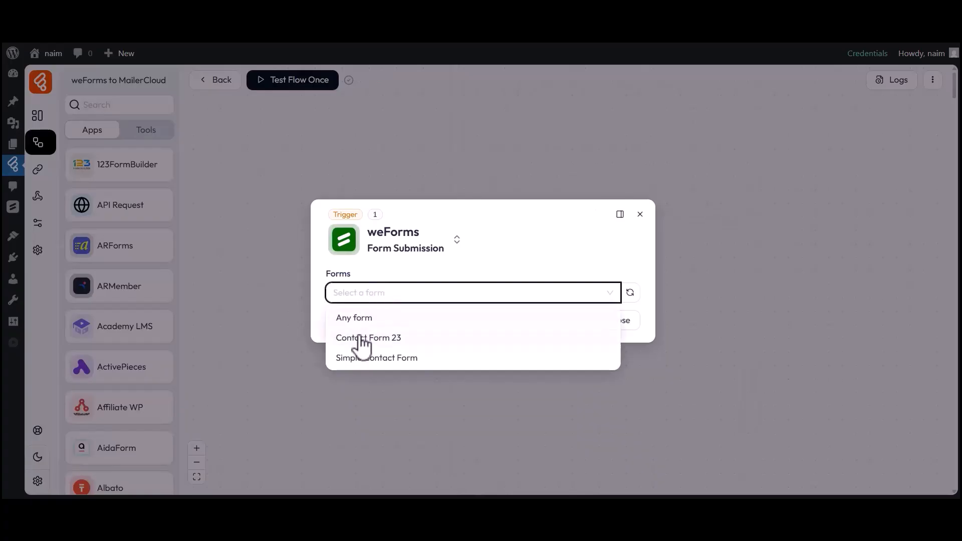
left_click(359, 358)
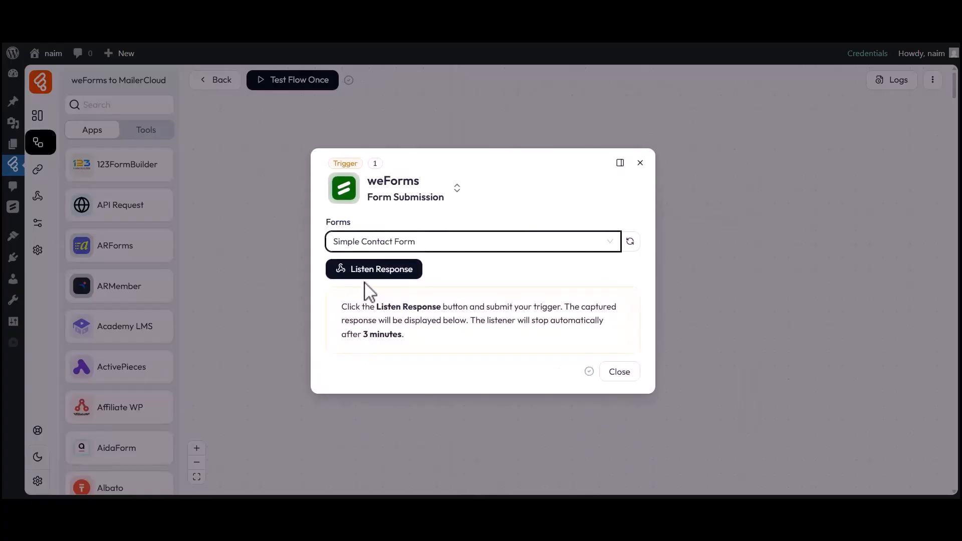
left_click(368, 274)
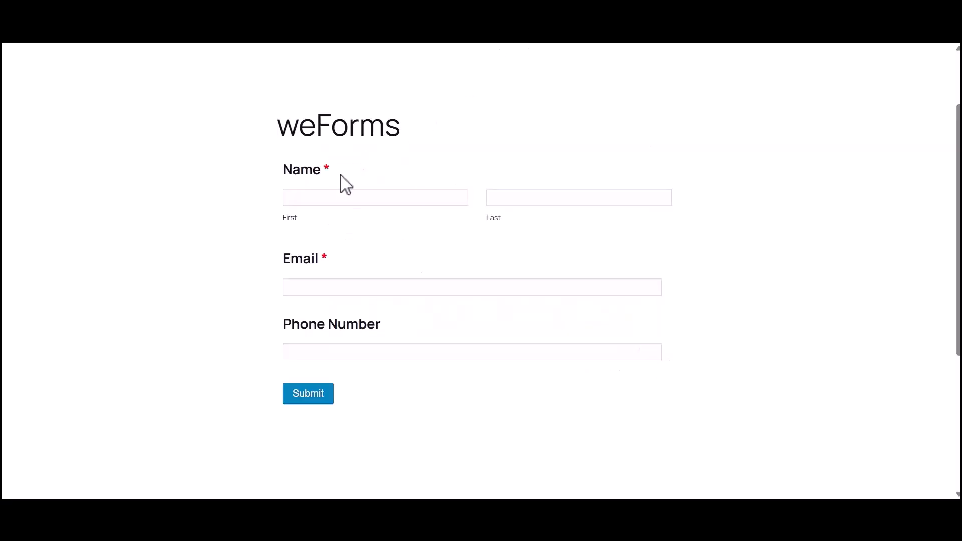
Submit a test entry in the weForms contact form with first name "Bit", last name "Apps", an e-mail address and a phone number
left_click(316, 199)
type("Bit")
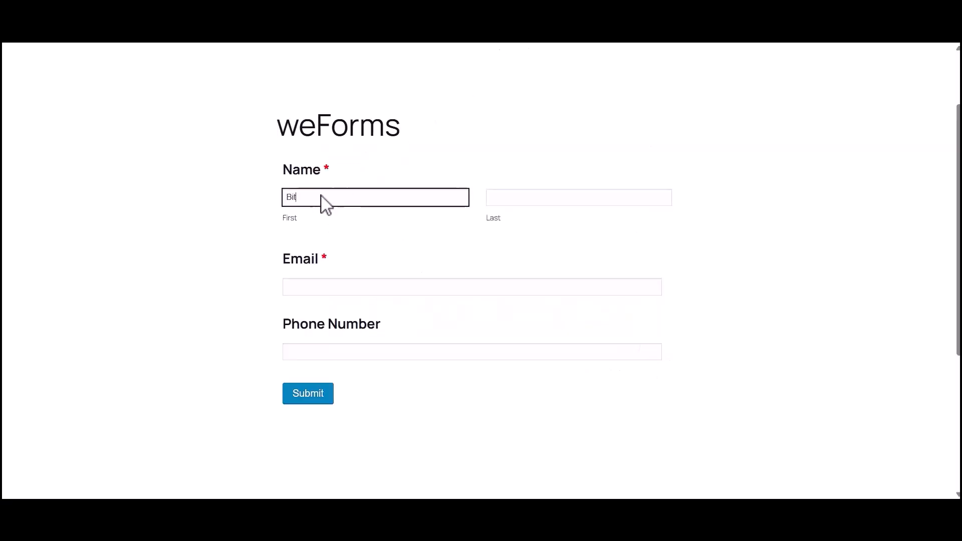
left_click(532, 201)
type("Apps")
left_click(393, 288)
left_click(336, 353)
type("333444555")
left_click(306, 394)
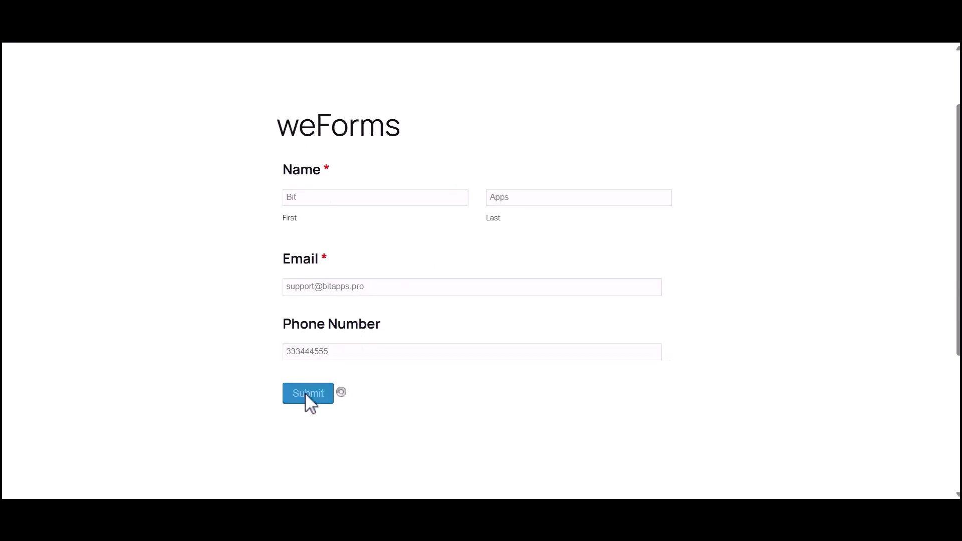
Review the fields of the captured weForms response and close the trigger settings
left_click_drag(277, 223, 658, 223)
left_click(658, 224)
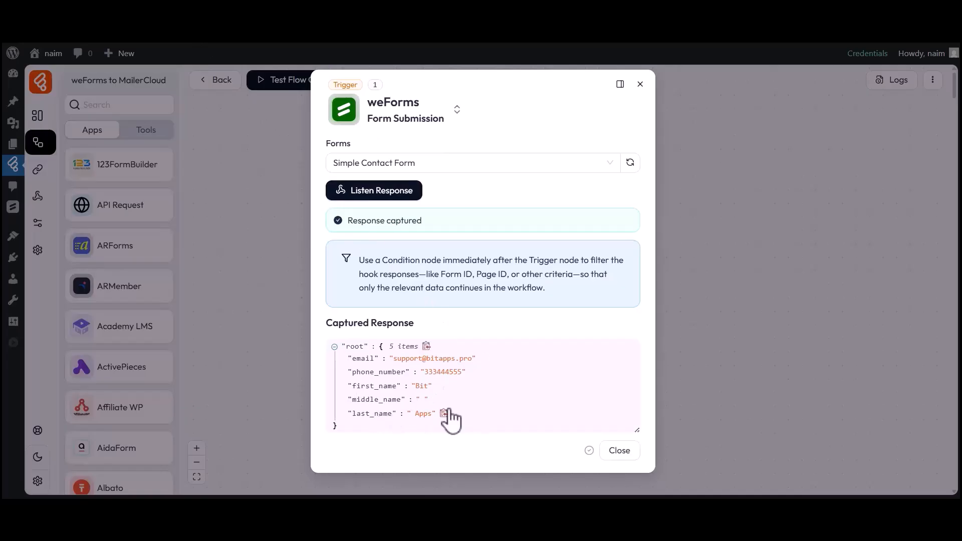
left_click_drag(352, 359, 474, 362)
left_click(471, 361)
left_click_drag(352, 386, 427, 388)
left_click(428, 389)
left_click_drag(352, 414, 435, 421)
left_click(436, 422)
left_click(616, 451)
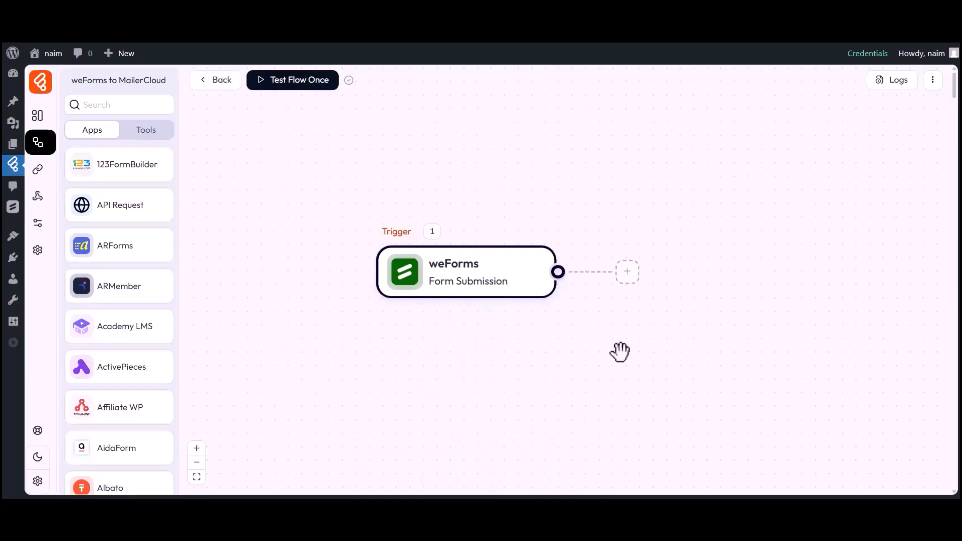
Add an action node after the trigger using MailerCloud's Create Contact action
left_click(627, 273)
left_click(668, 274)
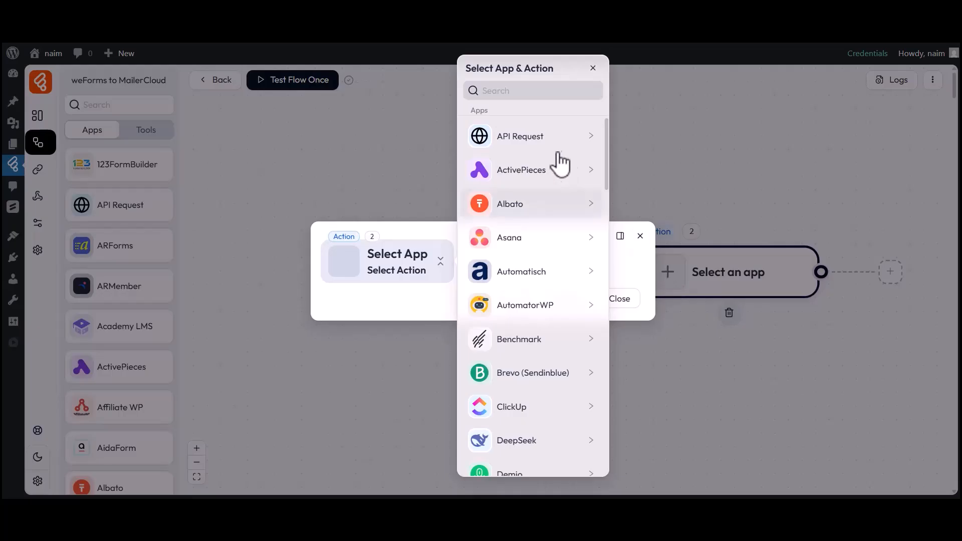
left_click(499, 90)
type("MailerCloud")
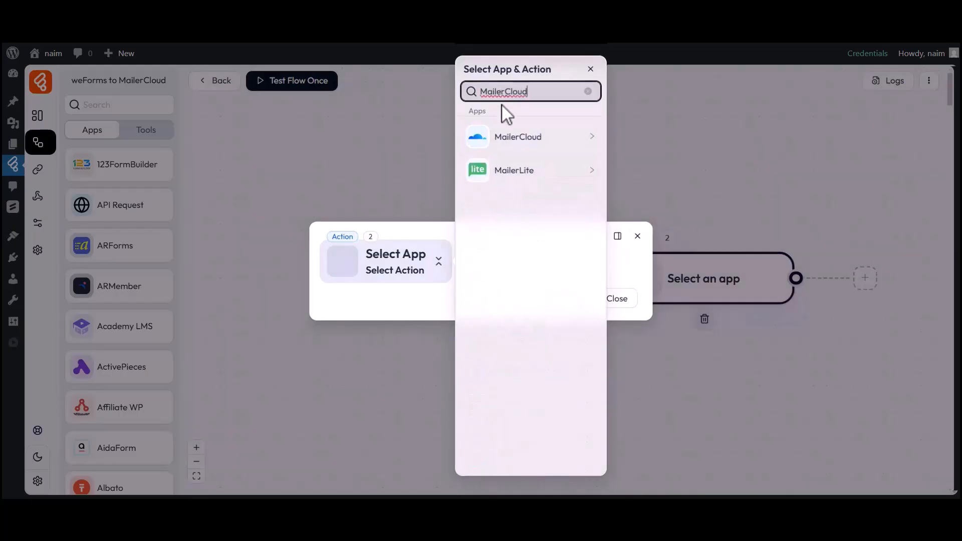
left_click(496, 145)
left_click(639, 145)
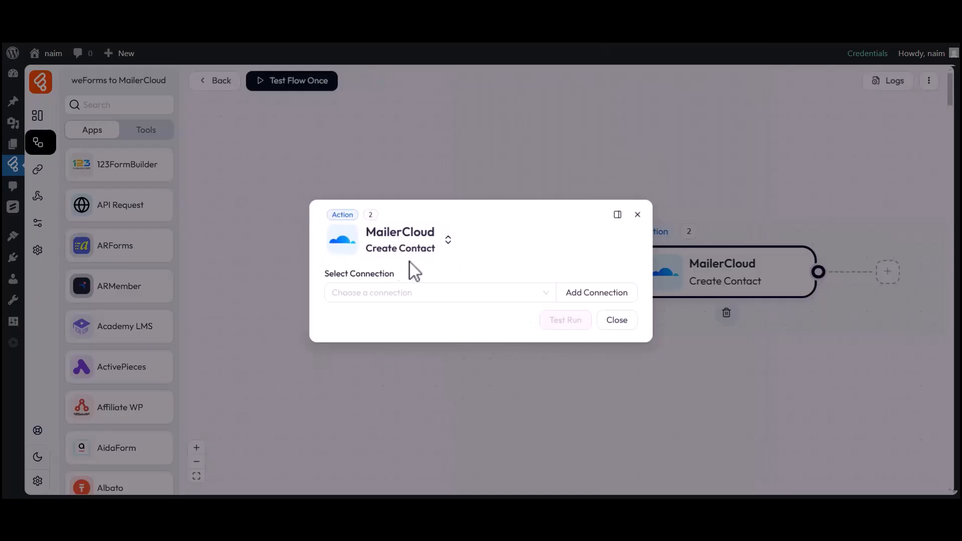
Start a new MailerCloud connection named "MailerCloud connection 1"
left_click_drag(325, 275, 396, 280)
left_click(373, 296)
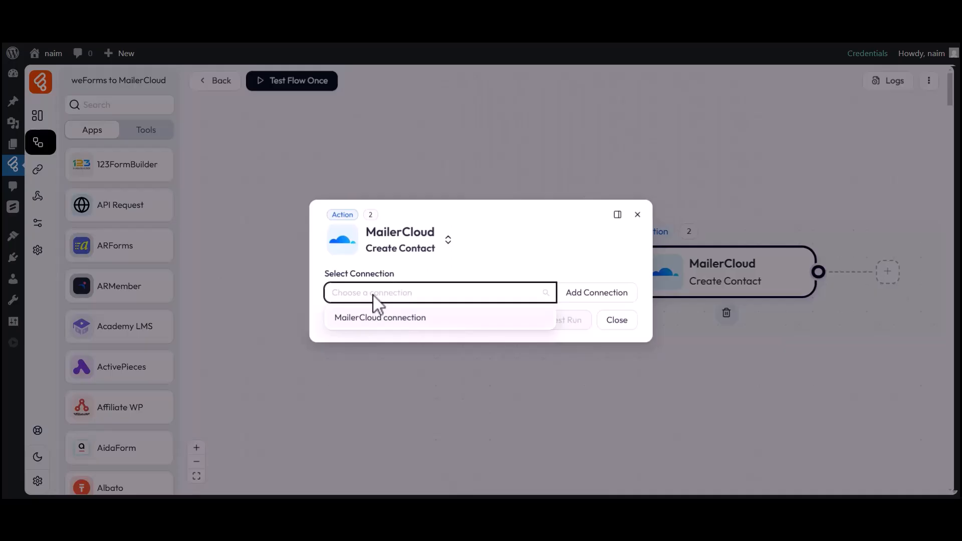
left_click(594, 297)
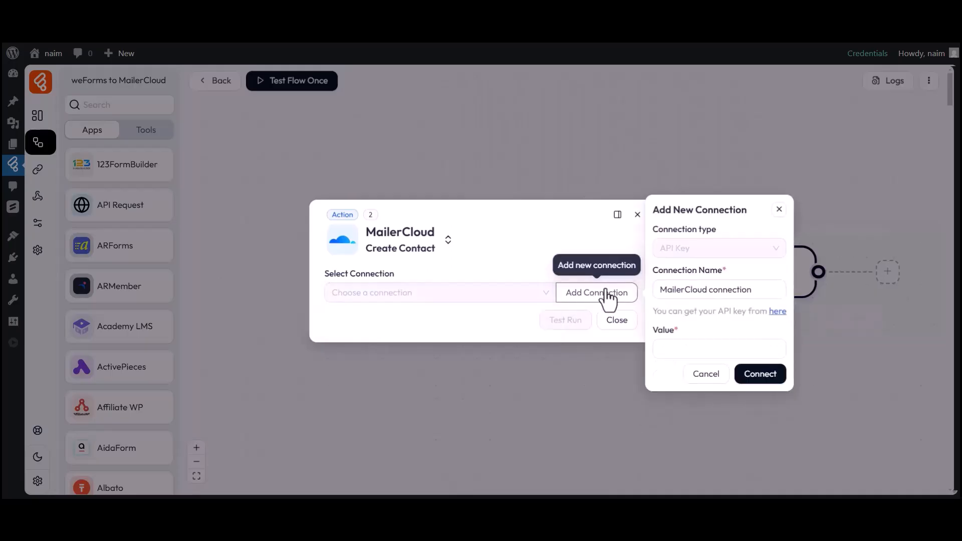
left_click(726, 281)
left_click(753, 294)
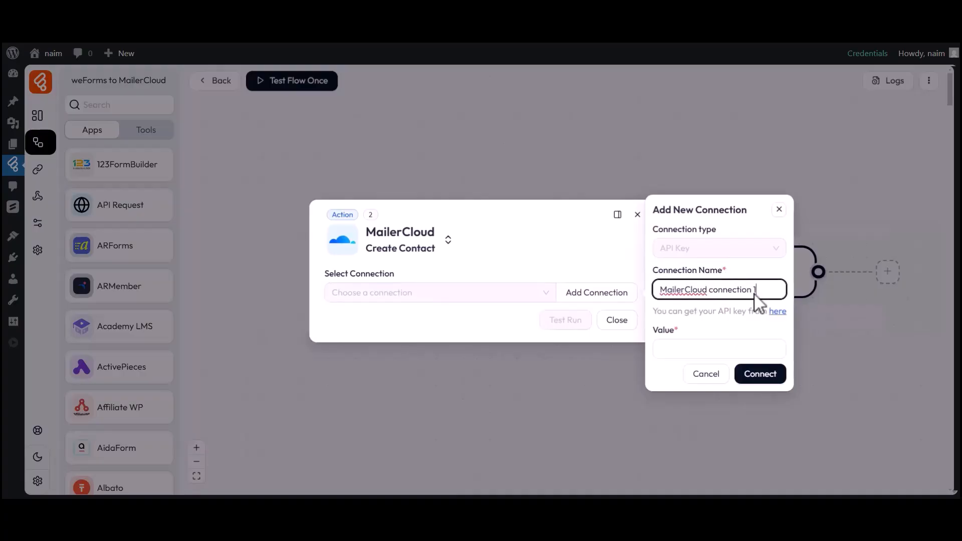
Open MailerCloud's API key page and generate a new API key named "For Bit Flows"
left_click(662, 328)
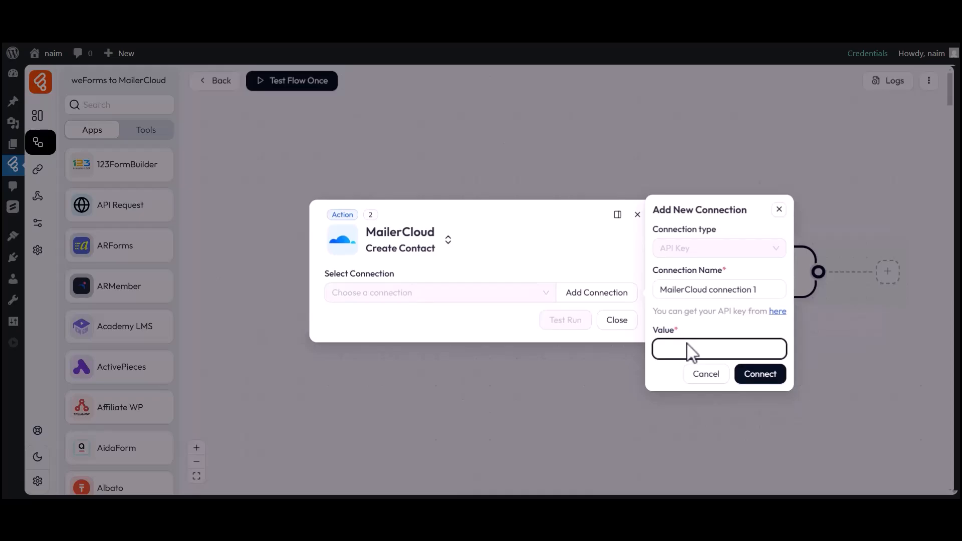
left_click(777, 311)
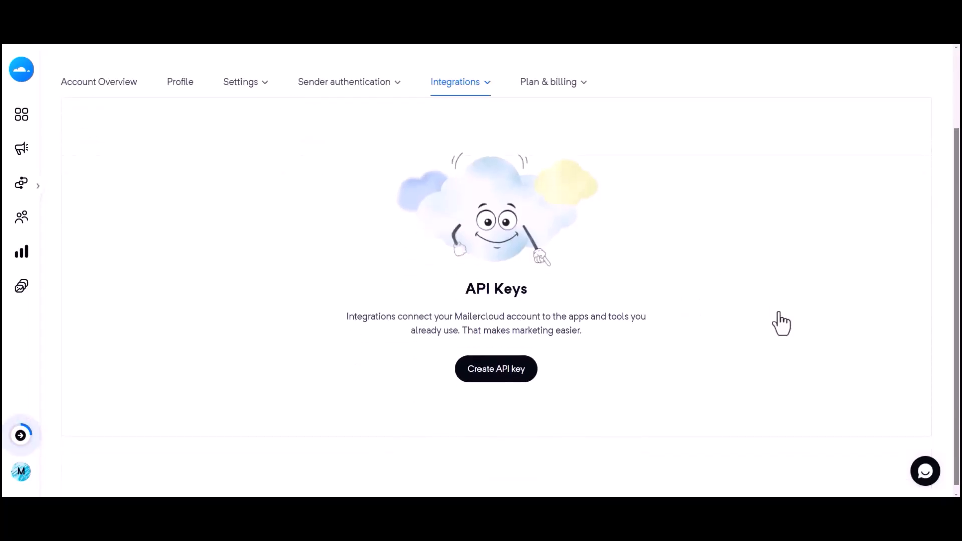
left_click(494, 372)
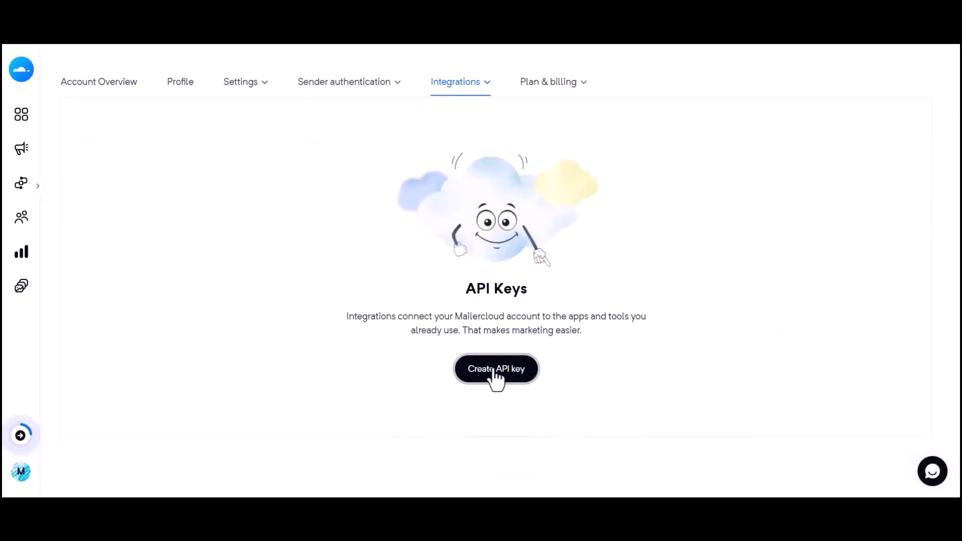
type("For Bit Flo")
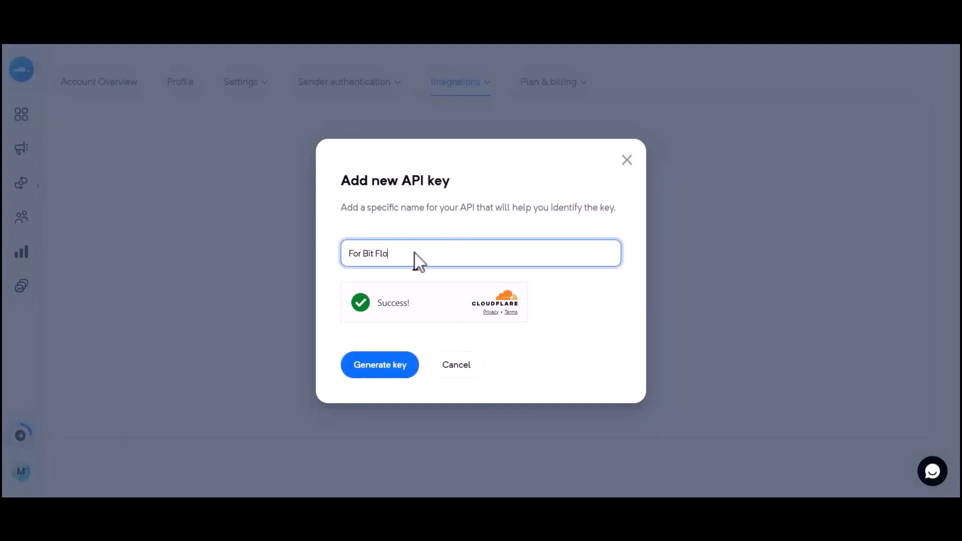
left_click(375, 364)
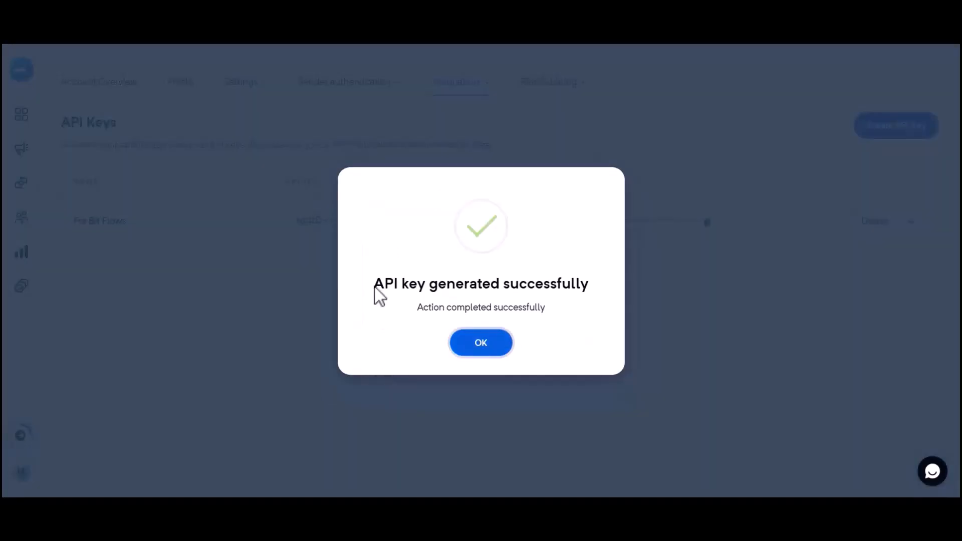
Acknowledge the key generation and copy the new API key
left_click_drag(374, 293, 583, 294)
left_click(564, 301)
left_click(481, 345)
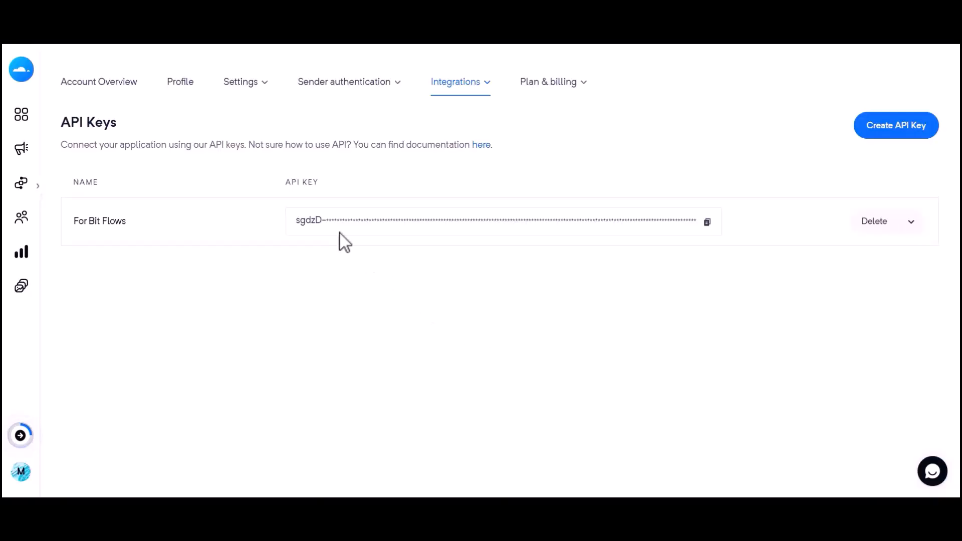
left_click(706, 222)
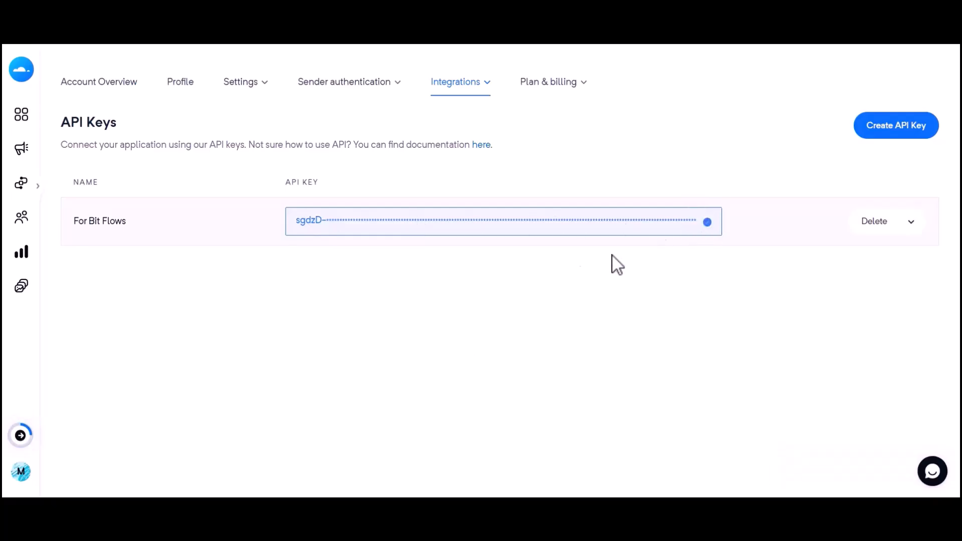
Paste the API key into the connection's value field and connect
left_click(407, 44)
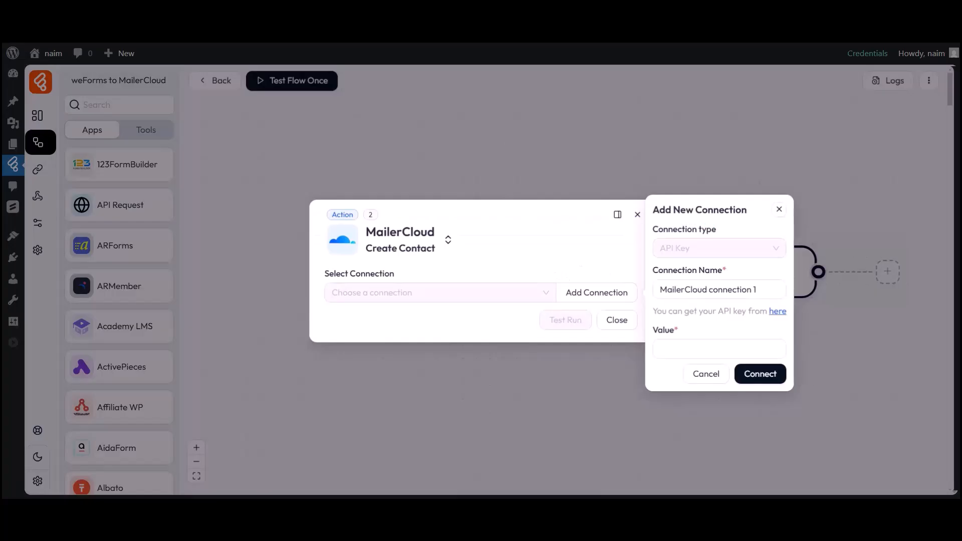
left_click(677, 347)
key("ctrl+v")
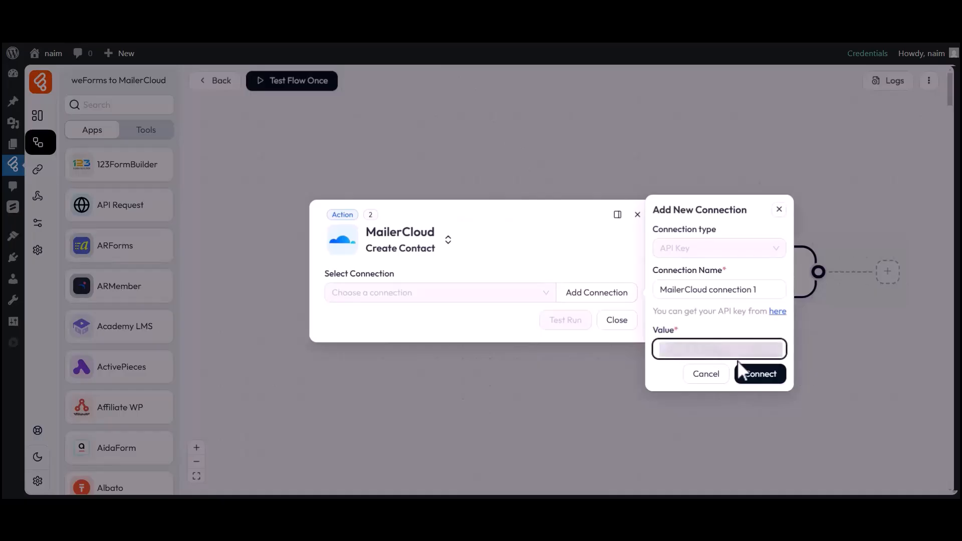
left_click(759, 375)
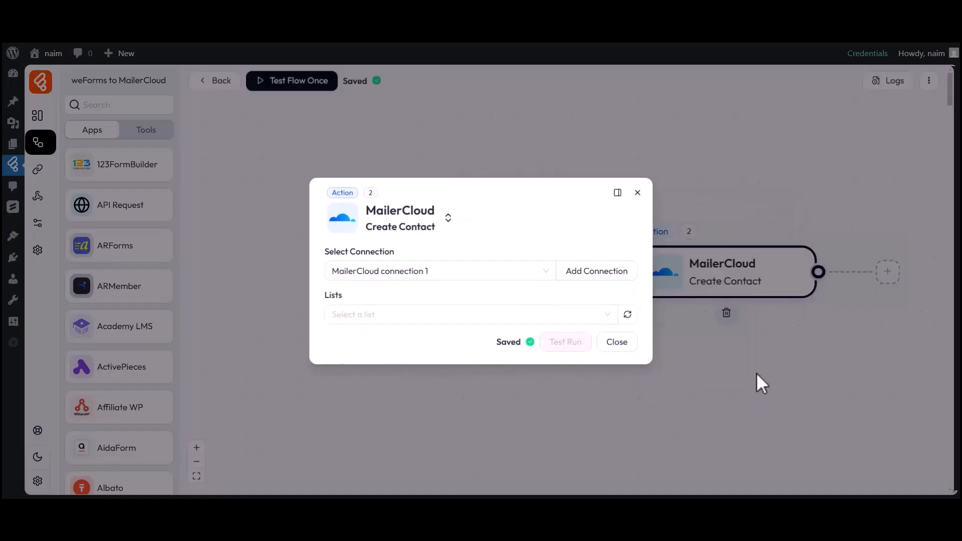
Select the "Bit Flows" list for the MailerCloud contact
left_click_drag(325, 250, 394, 254)
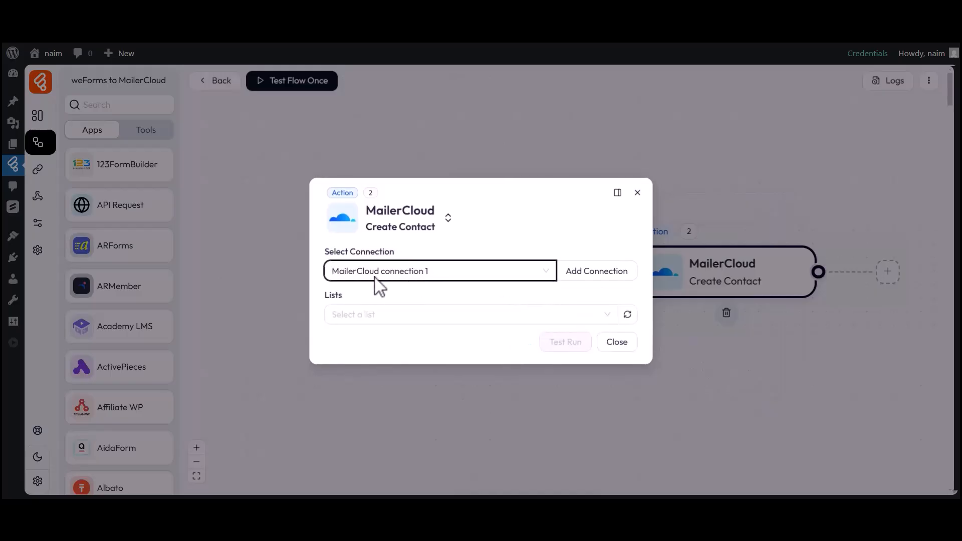
left_click(344, 310)
left_click(365, 315)
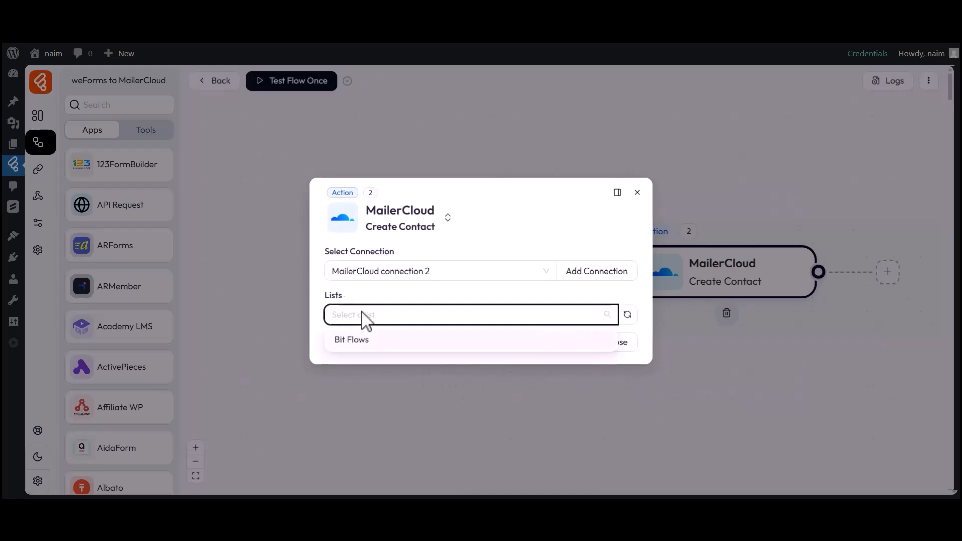
left_click(354, 346)
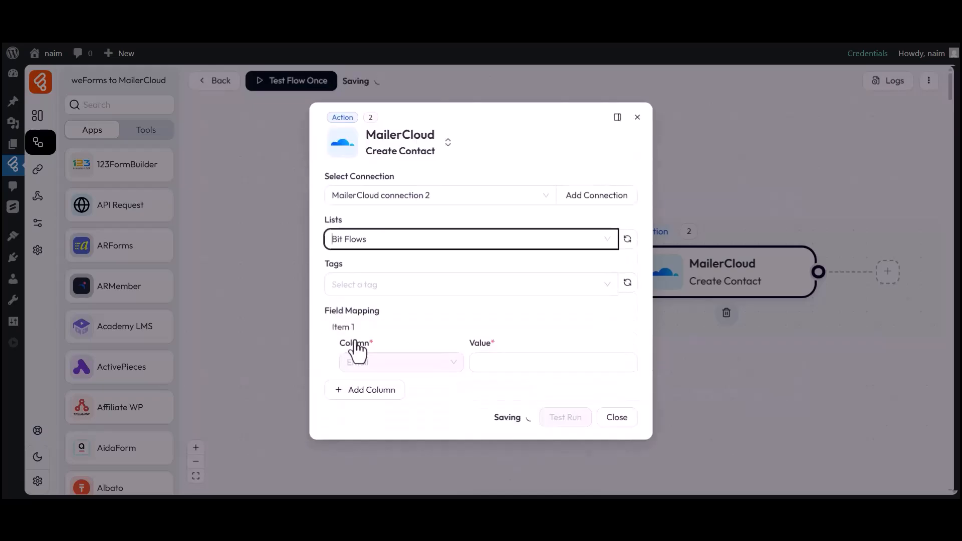
Add the tag "Tag-1" to the MailerCloud contact action
double_click(342, 265)
left_click(353, 285)
left_click(349, 311)
left_click(322, 287)
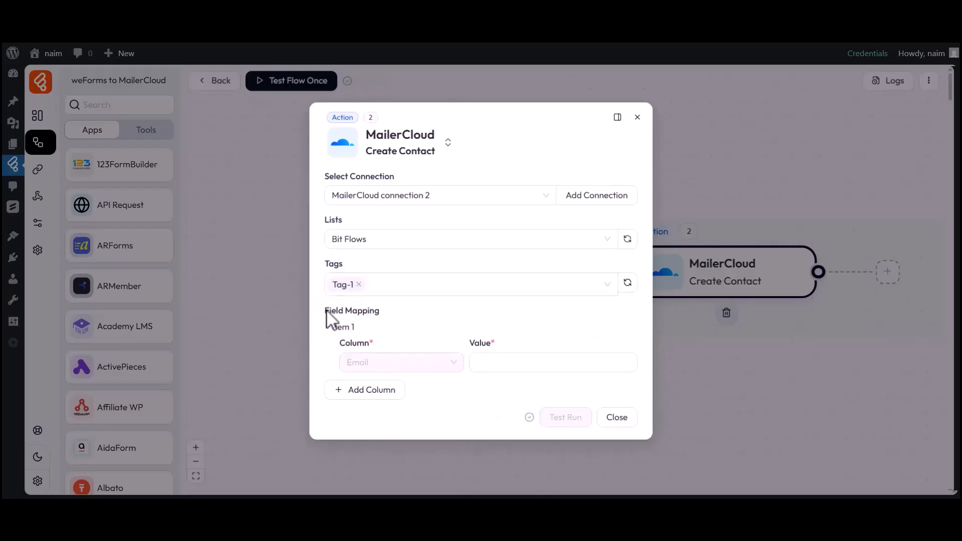
Map the Email column to the weForms email field in the field mapping
left_click_drag(326, 311, 381, 314)
left_click(388, 329)
left_click(536, 368)
left_click(660, 365)
Add a First name column and map it to the weForms first_name field
left_click(366, 391)
left_click(368, 393)
scroll(396, 341, "down", 3)
left_click(368, 367)
left_click(526, 393)
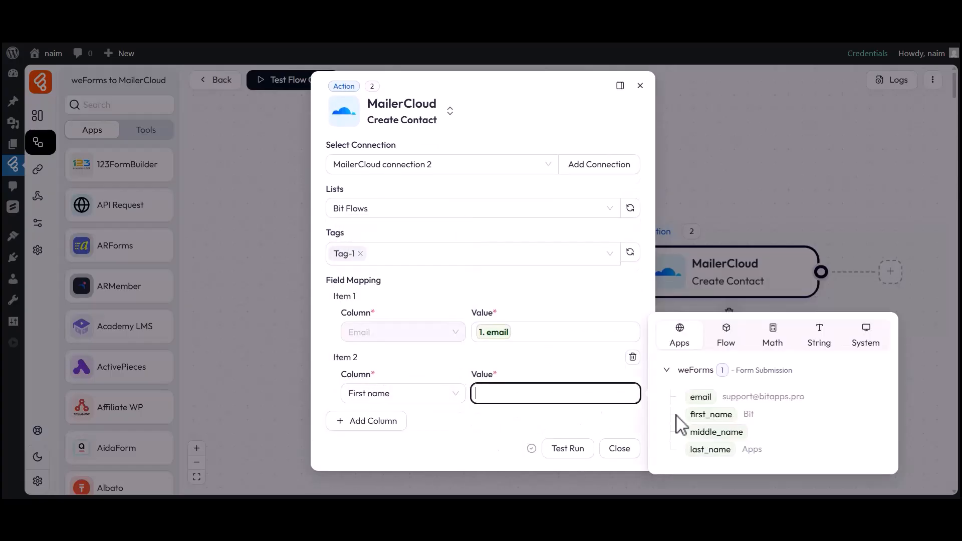
left_click(702, 413)
Add a Last name column mapped to the weForms last_name field and close the action settings
left_click(366, 421)
left_click(365, 426)
left_click(392, 397)
left_click(558, 432)
left_click(709, 473)
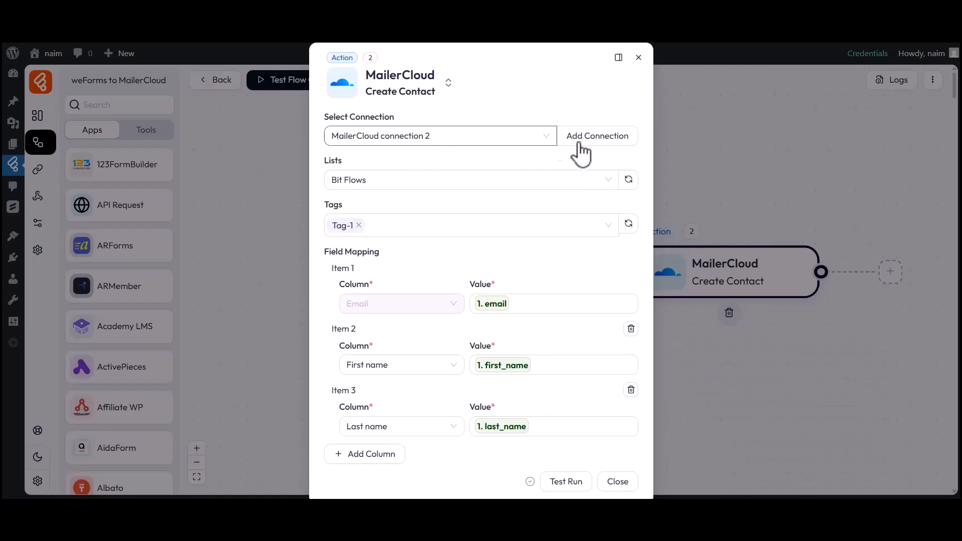
left_click(617, 482)
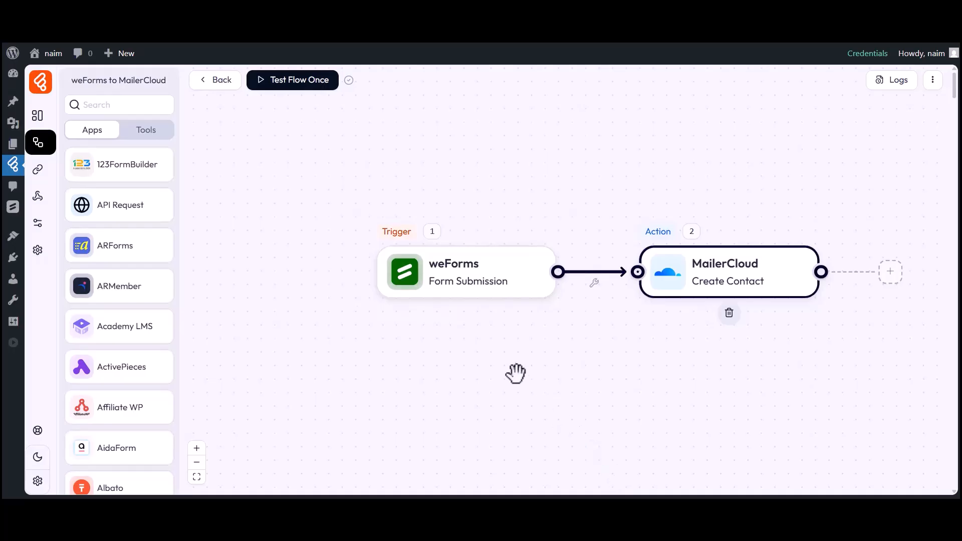
Start Test Flow Once and submit the weForms form with first name Bit, last name Apps and an email address
left_click(288, 89)
left_click(293, 111)
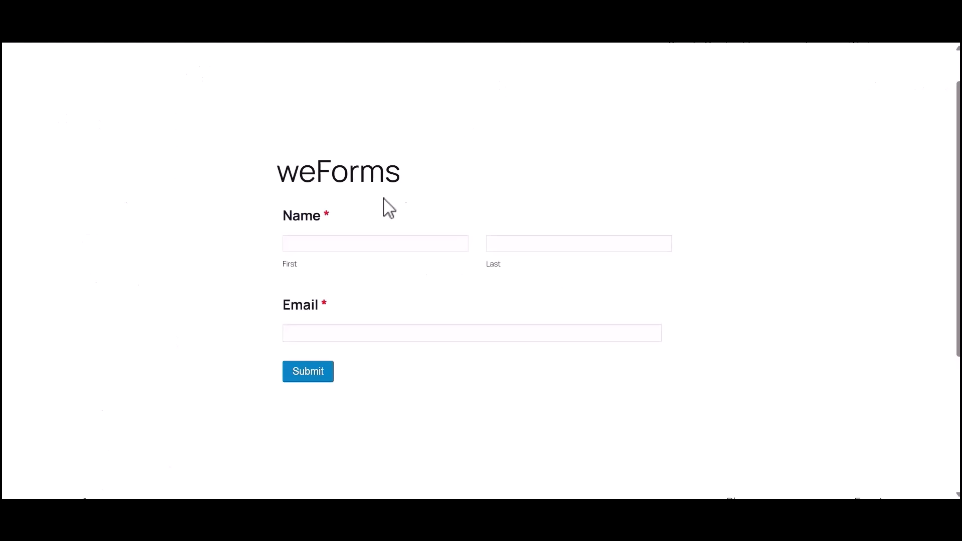
left_click(348, 245)
type("Bit")
left_click(524, 248)
type("Apps")
left_click(346, 332)
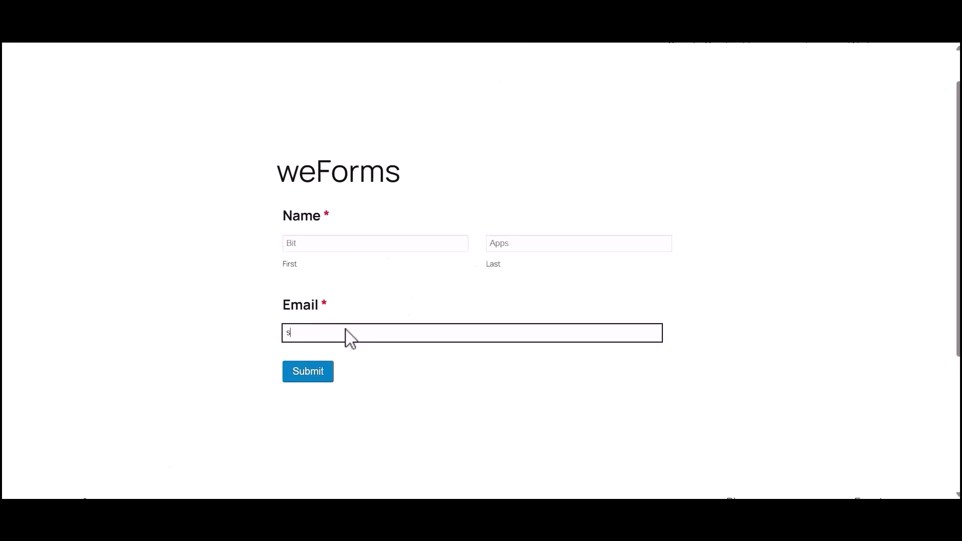
left_click(310, 371)
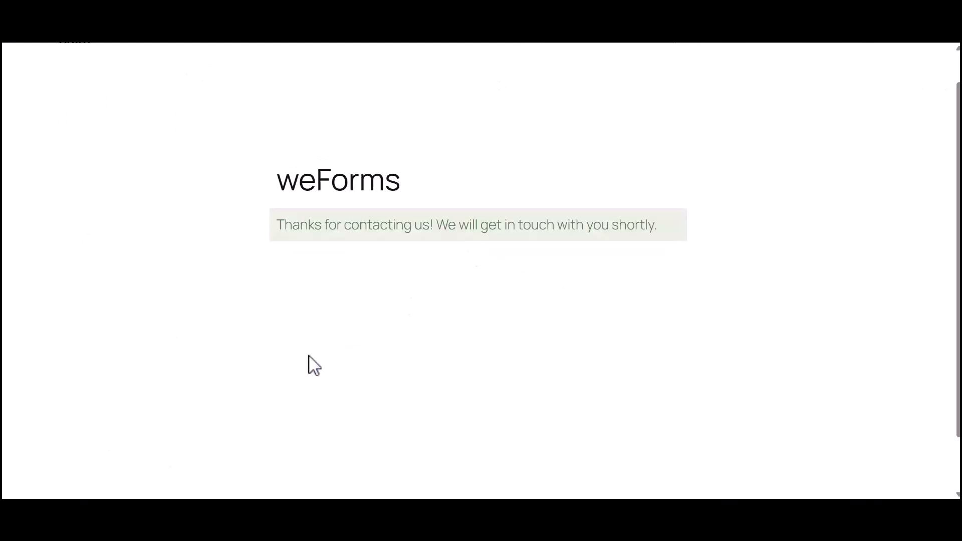
Open the flow's log history and inspect the MailerCloud step's input details, including the tags
left_click_drag(277, 225, 654, 229)
left_click(652, 232)
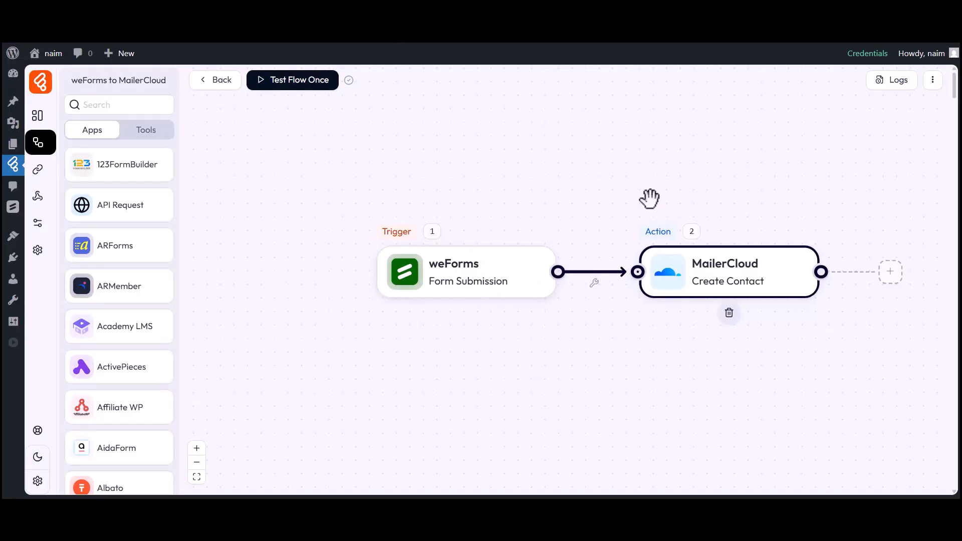
left_click(893, 84)
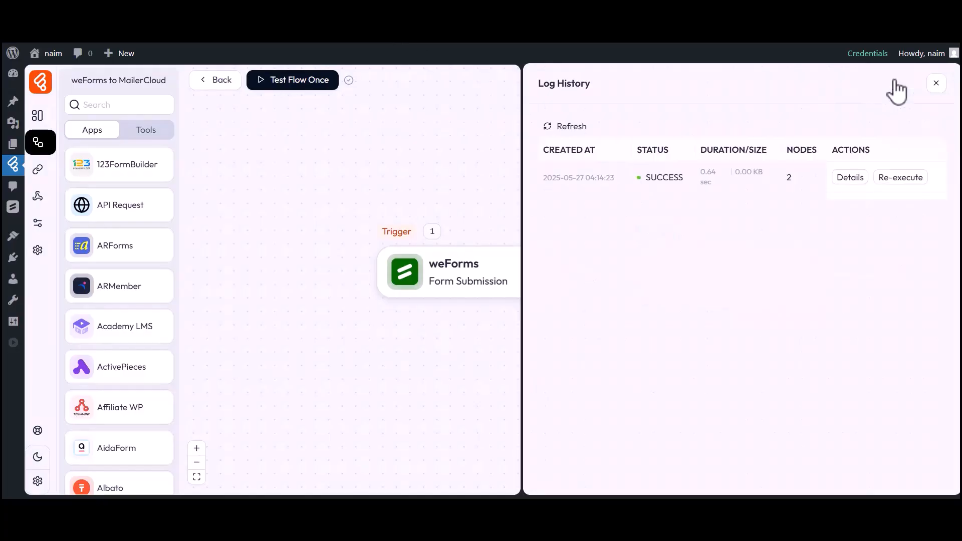
left_click_drag(646, 177, 687, 180)
left_click(691, 182)
left_click(850, 178)
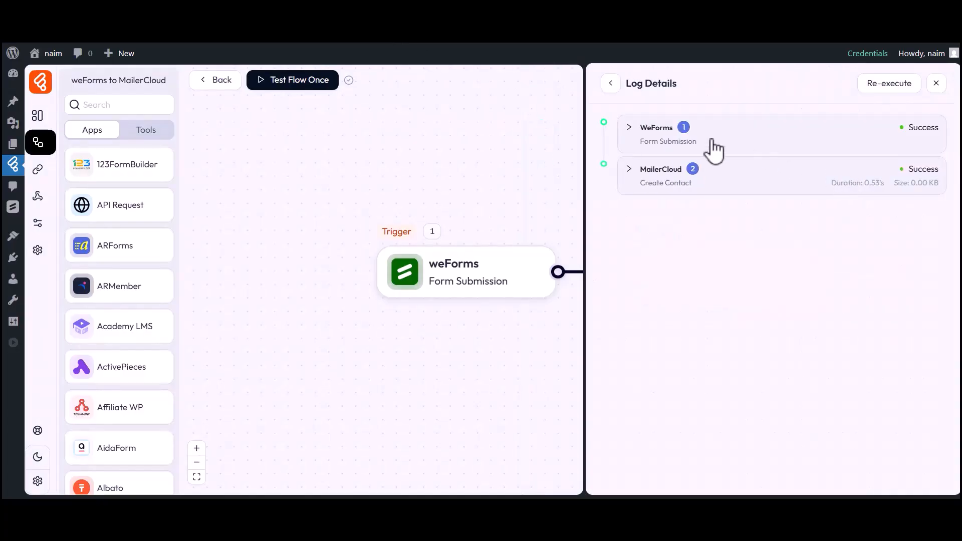
left_click(656, 186)
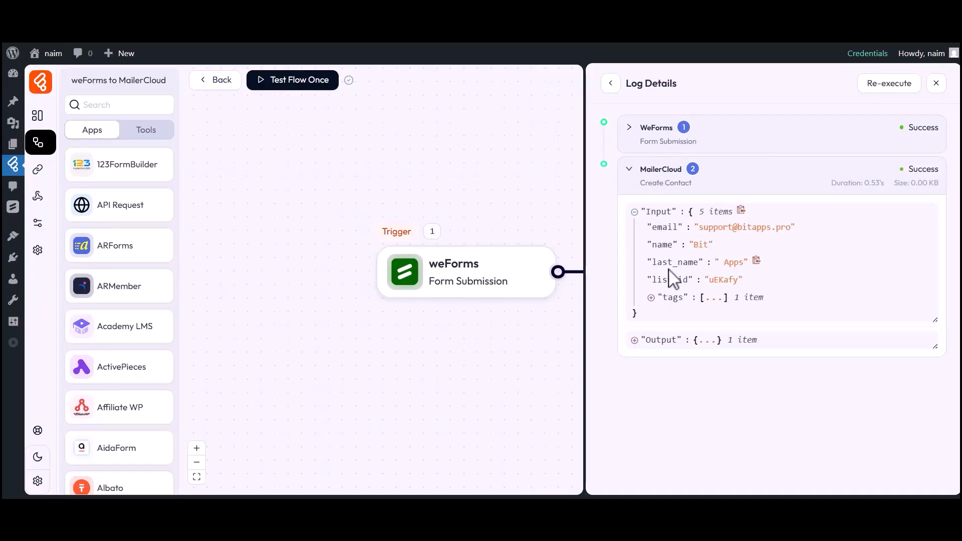
left_click(665, 298)
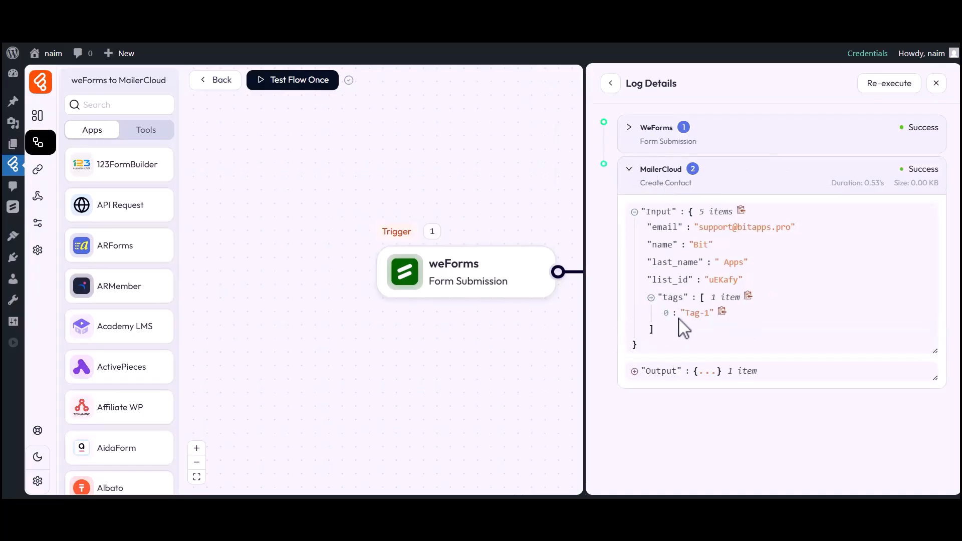
left_click(936, 84)
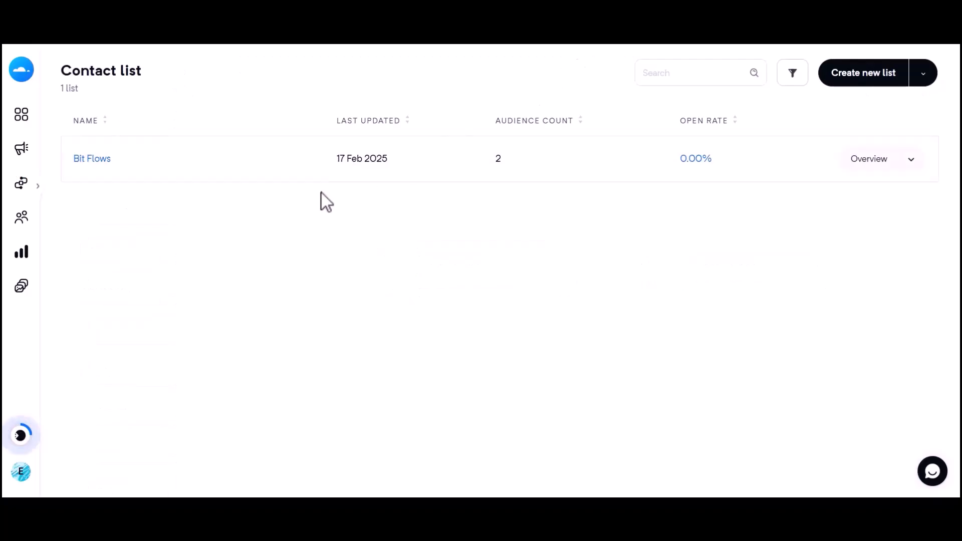
Switch to MailerCloud and open the contacts of the Bit Flows list
left_click(93, 159)
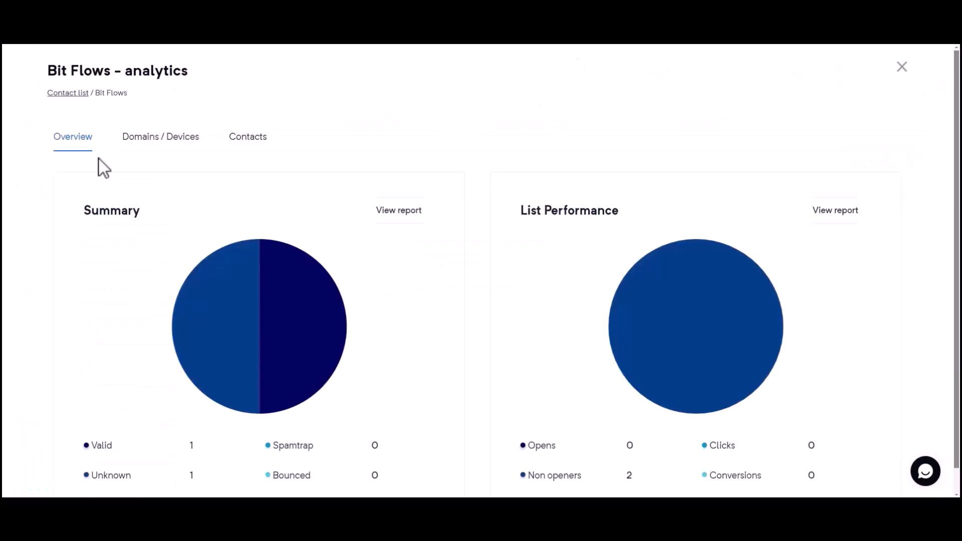
left_click(240, 142)
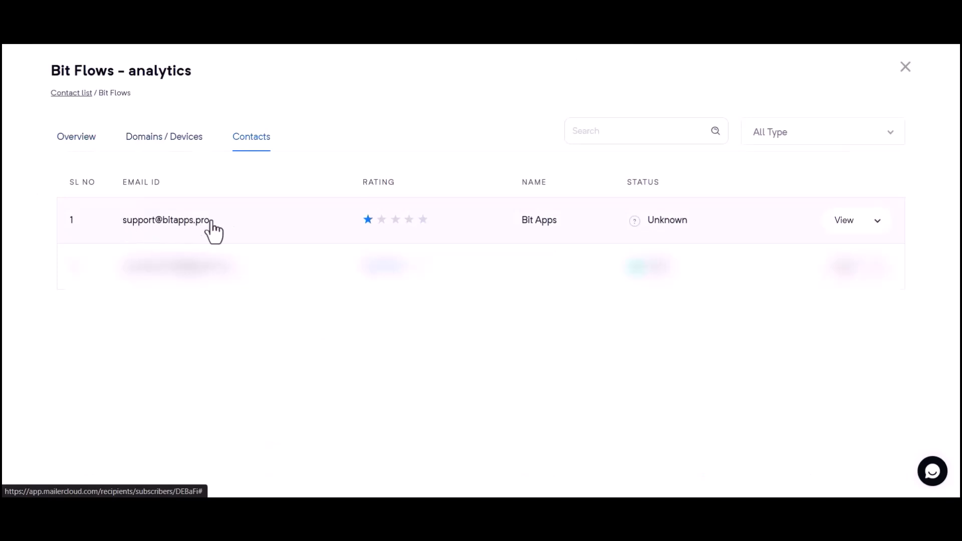